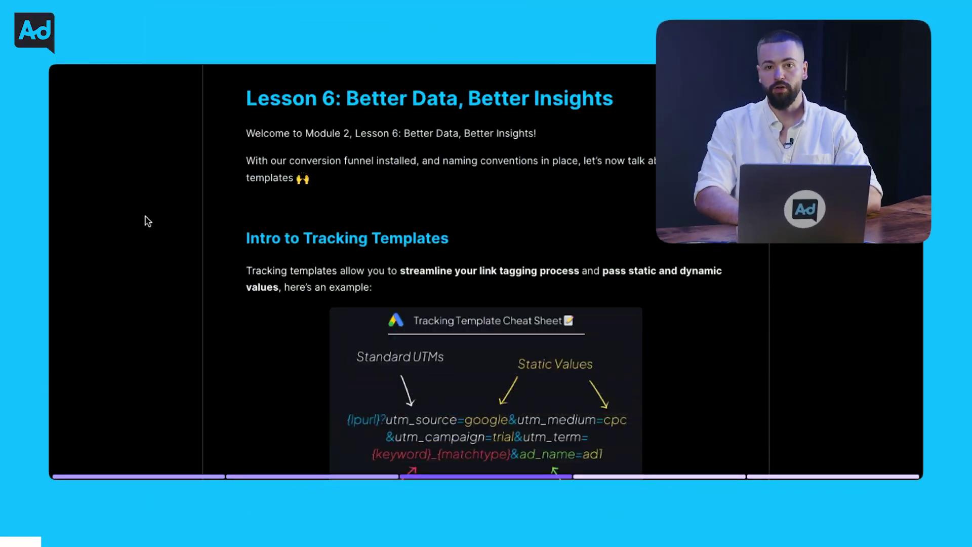
Step: Scroll to 'Intro to Tracking Templates' in Notion and enlarge the Tracking Template Cheat Sheet image
scroll(339, 223, "down", 1)
scroll(373, 197, "down", 3)
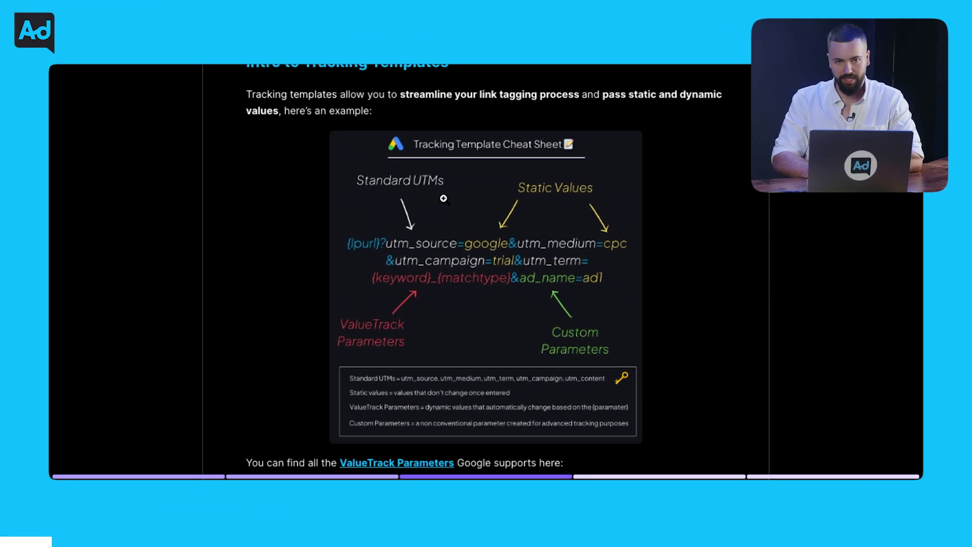
scroll(443, 198, "up", 1)
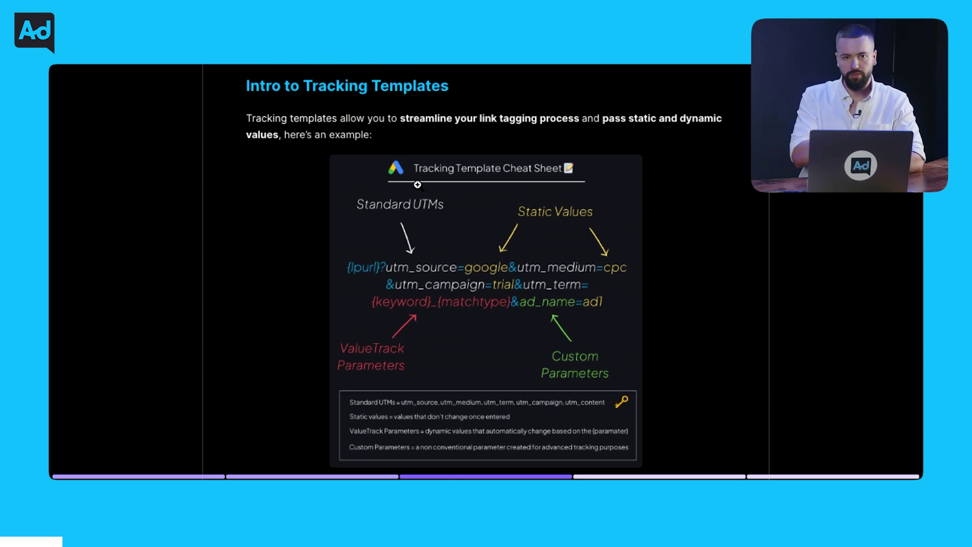
scroll(417, 192, "down", 1)
left_click(420, 203)
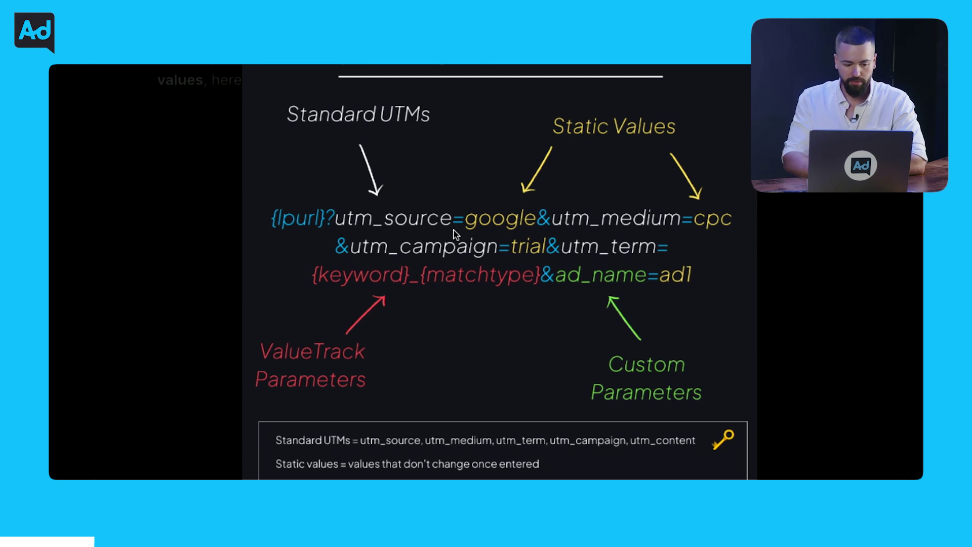
Step: Study the enlarged Tracking Template Cheat Sheet, then close it to see the image inline
scroll(456, 234, "down", 1)
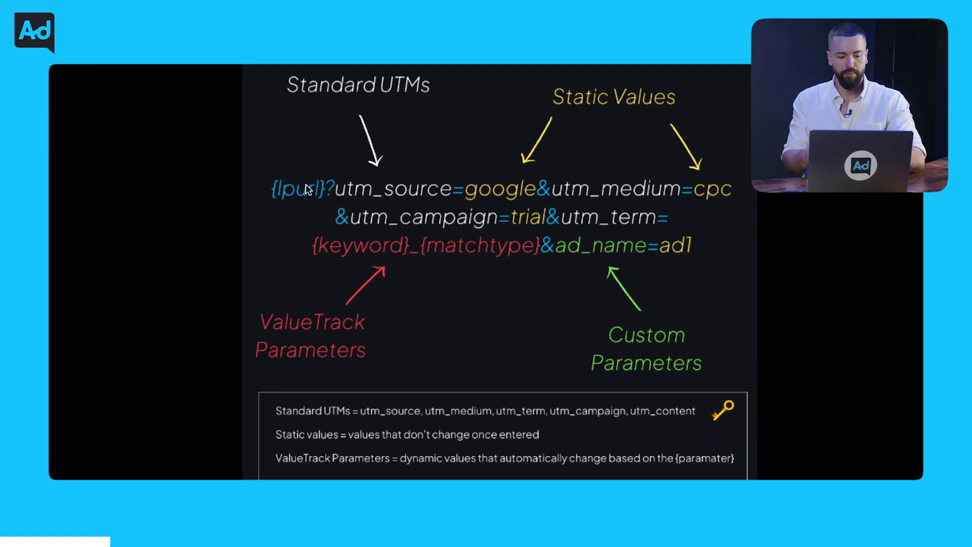
scroll(376, 192, "up", 1)
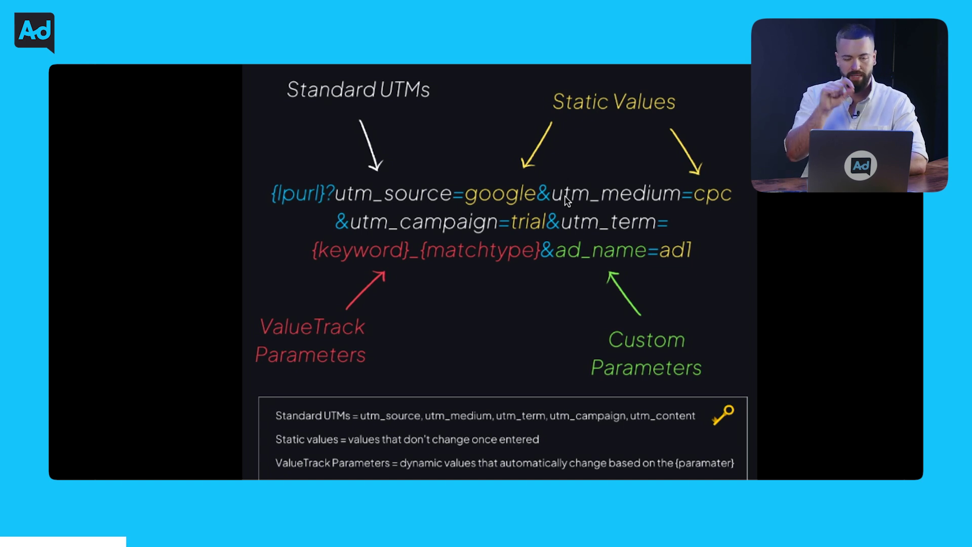
scroll(567, 200, "up", 3)
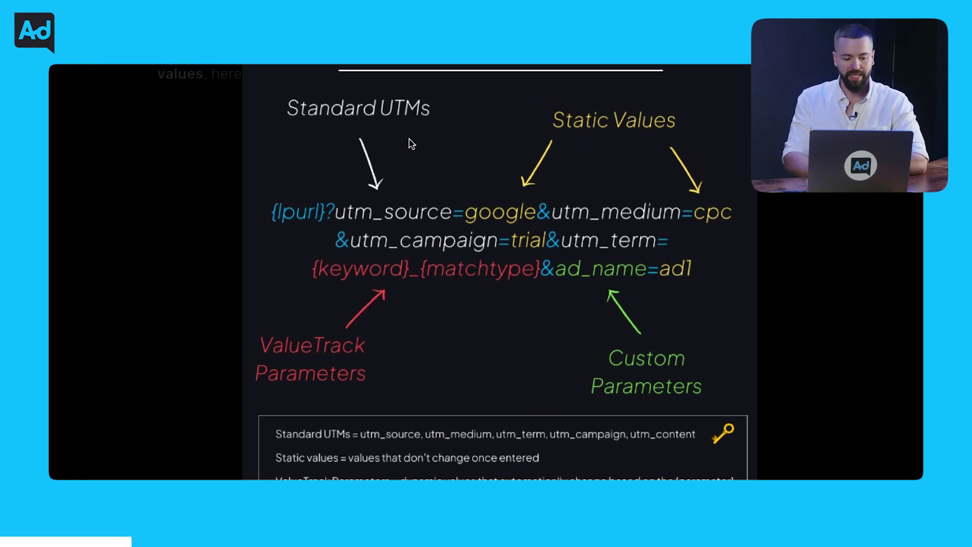
scroll(370, 178, "down", 3)
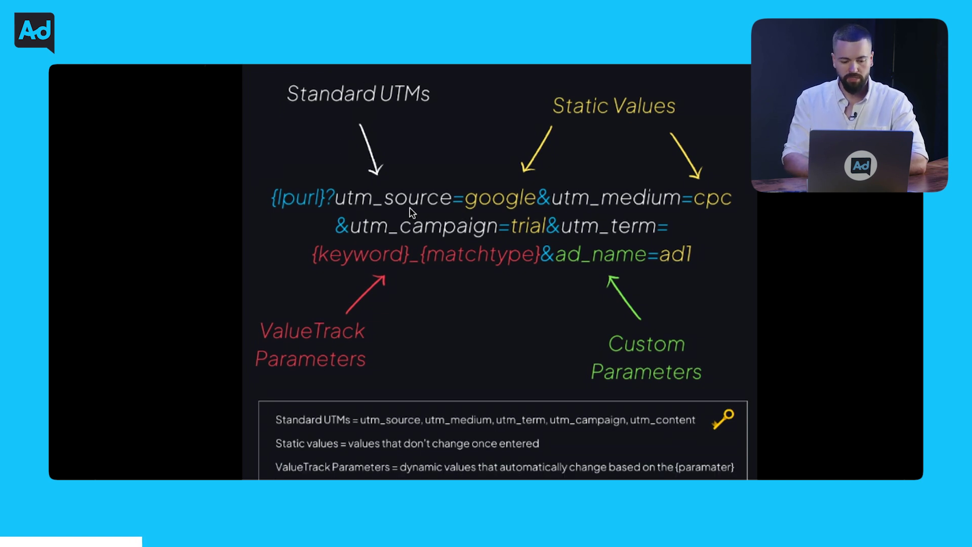
scroll(410, 213, "down", 2)
scroll(411, 211, "up", 1)
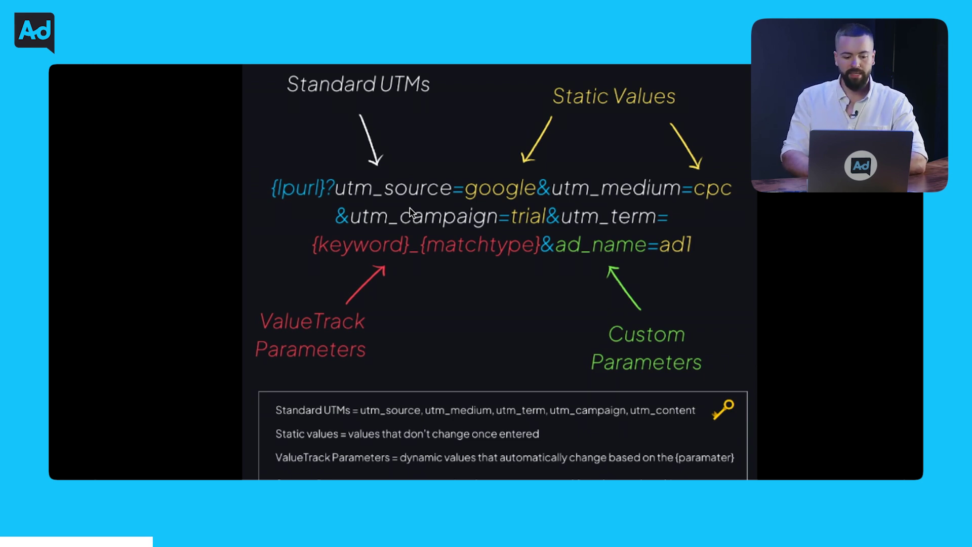
scroll(456, 183, "up", 1)
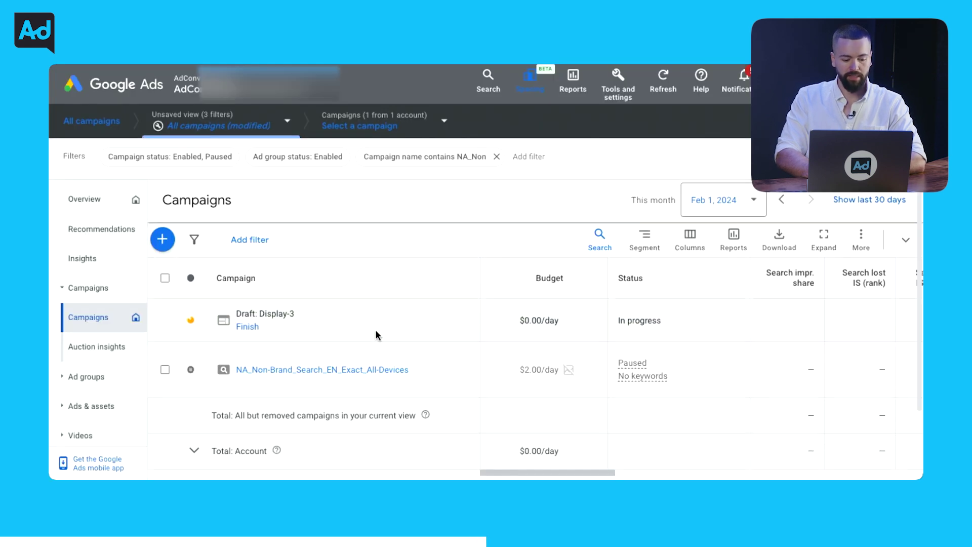
Step: Open the NA_Non-Brand_Search_EN_Exact_All-Devices campaign's settings from the Campaigns table
scroll(378, 334, "down", 1)
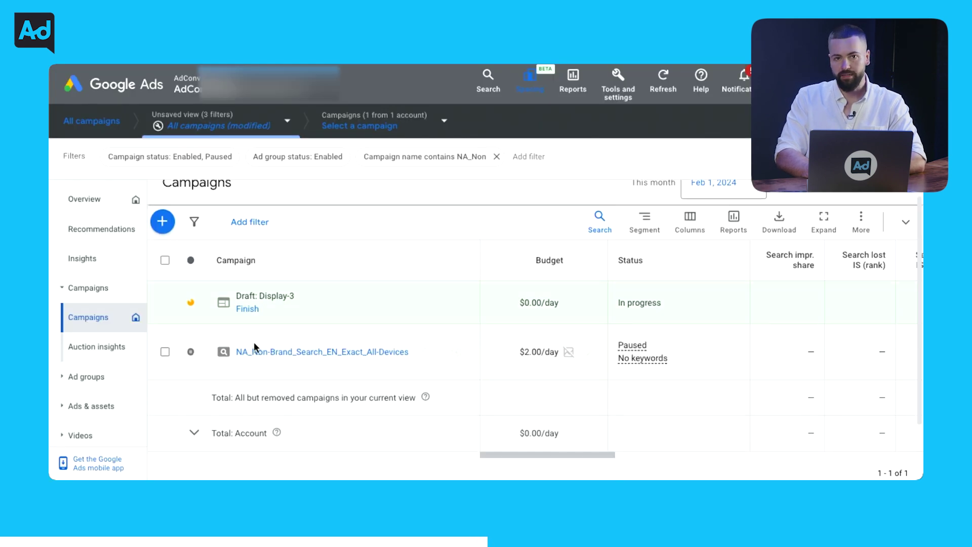
scroll(399, 357, "down", 1)
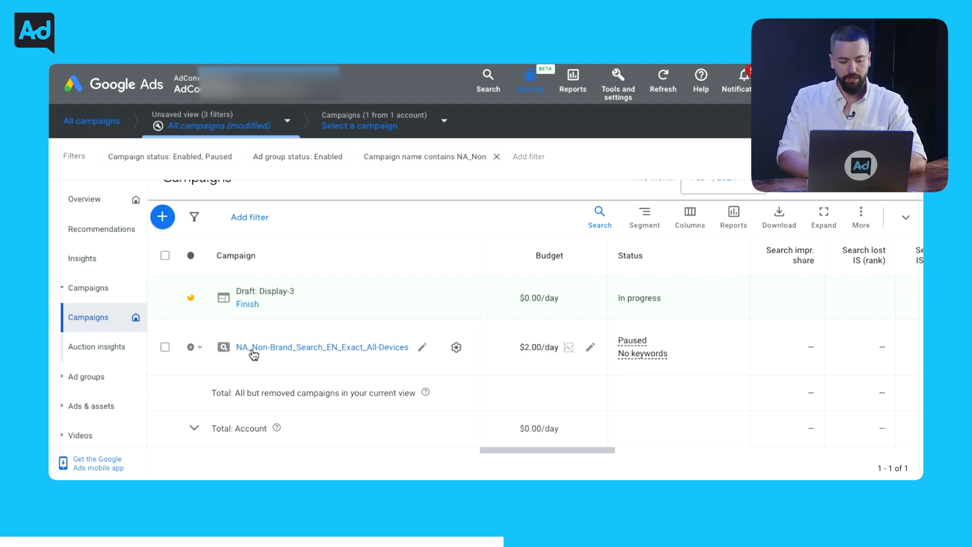
left_click(464, 343)
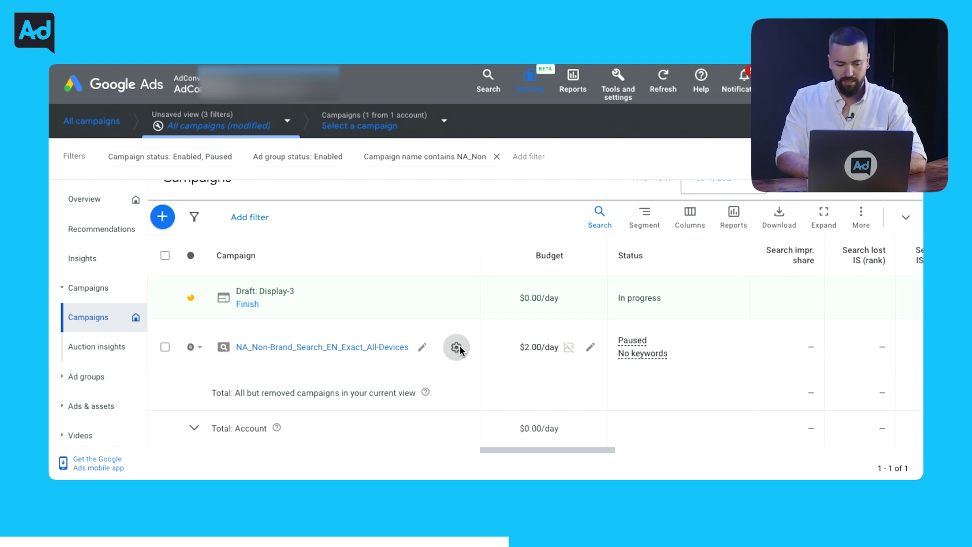
scroll(649, 261, "down", 2)
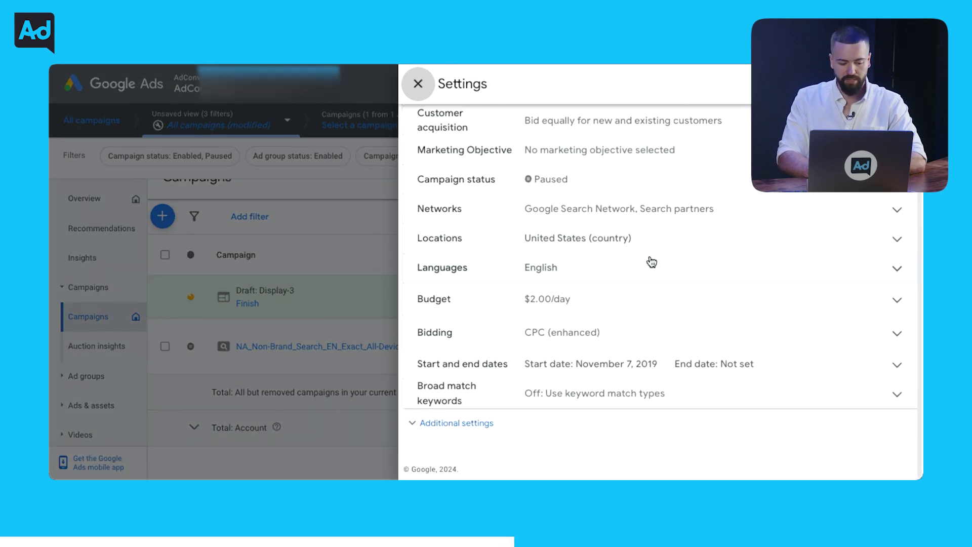
Step: Expand Additional settings and Campaign URL options, then place the cursor in the empty Tracking template field
left_click(468, 423)
scroll(540, 305, "down", 3)
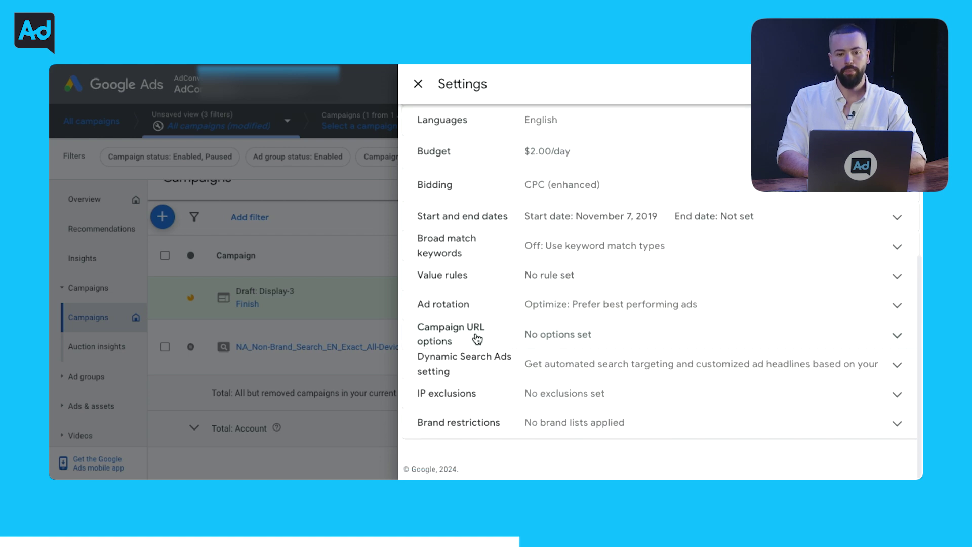
left_click(518, 340)
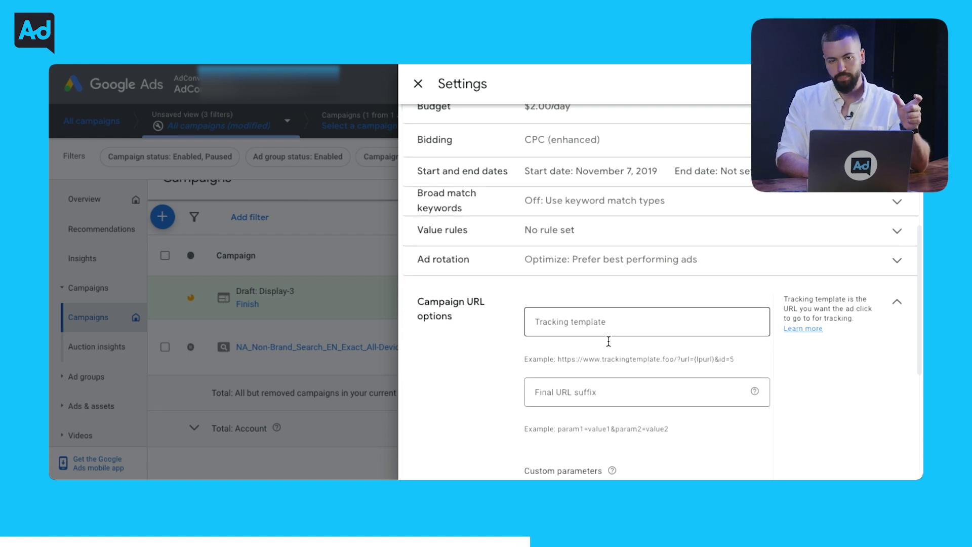
scroll(609, 341, "down", 1)
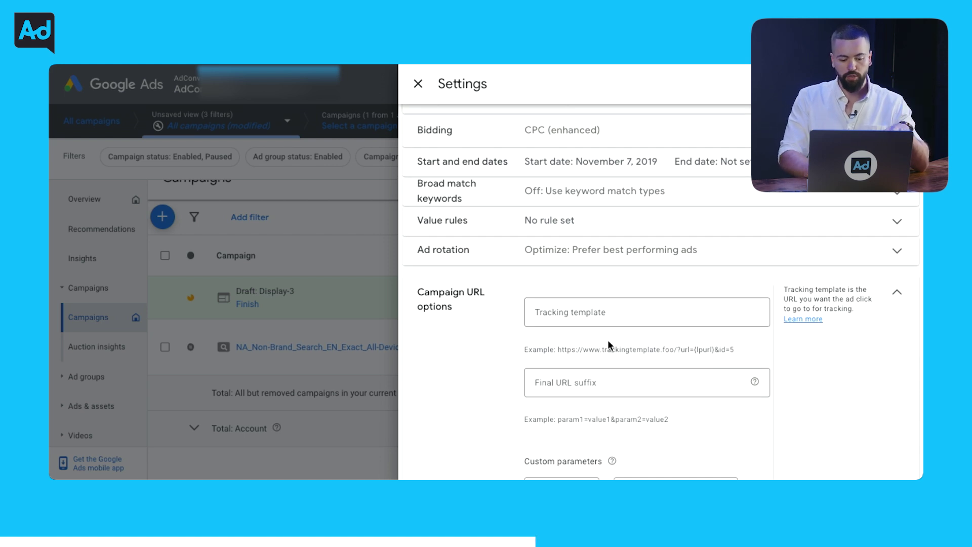
scroll(608, 339, "down", 4)
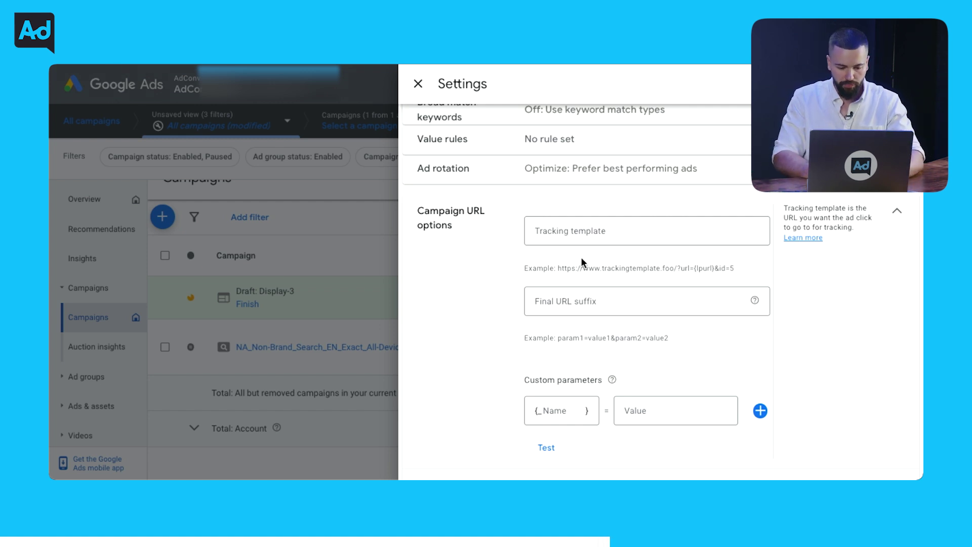
scroll(582, 257, "down", 1)
left_click(566, 177)
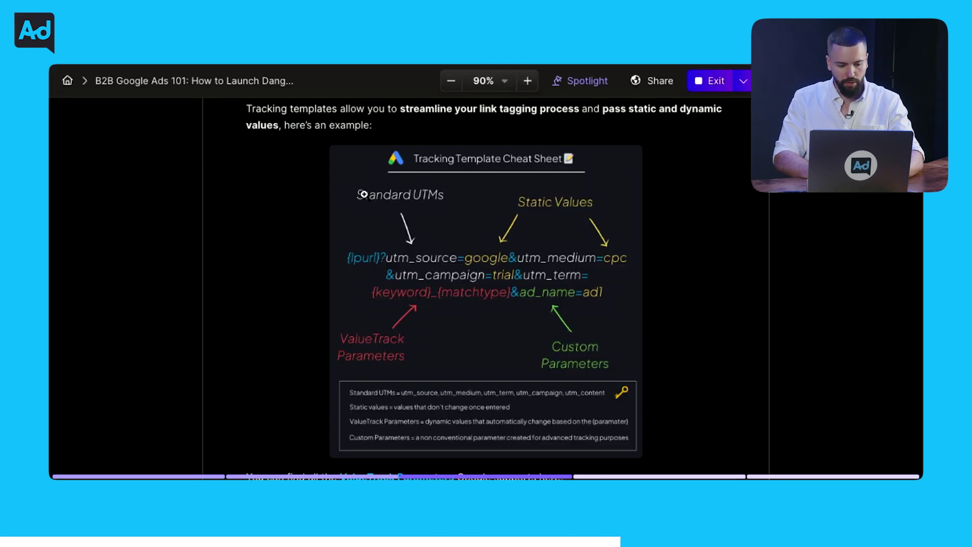
scroll(382, 261, "up", 1)
Step: Briefly re-enlarge the cheat sheet, close it, and scroll down the Notion workbook
left_click(382, 261)
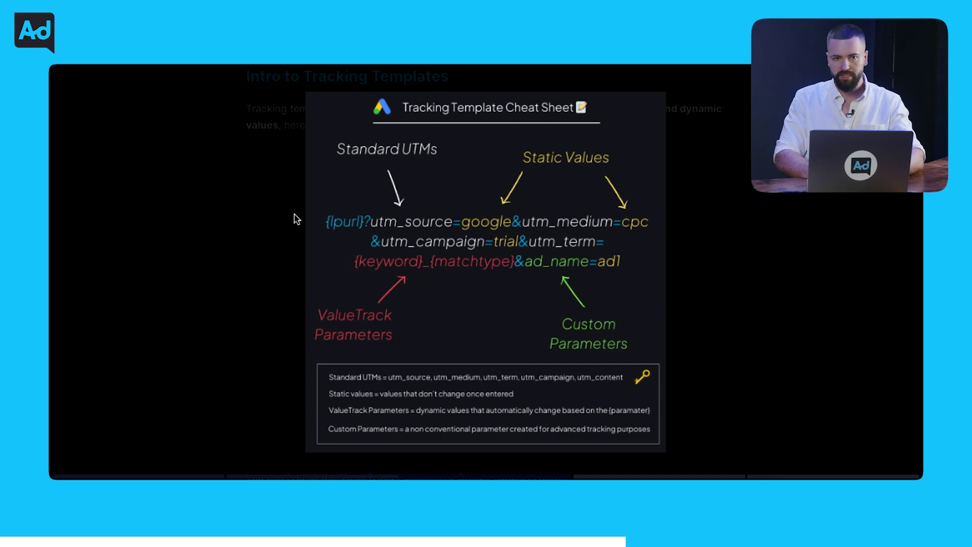
left_click(245, 205)
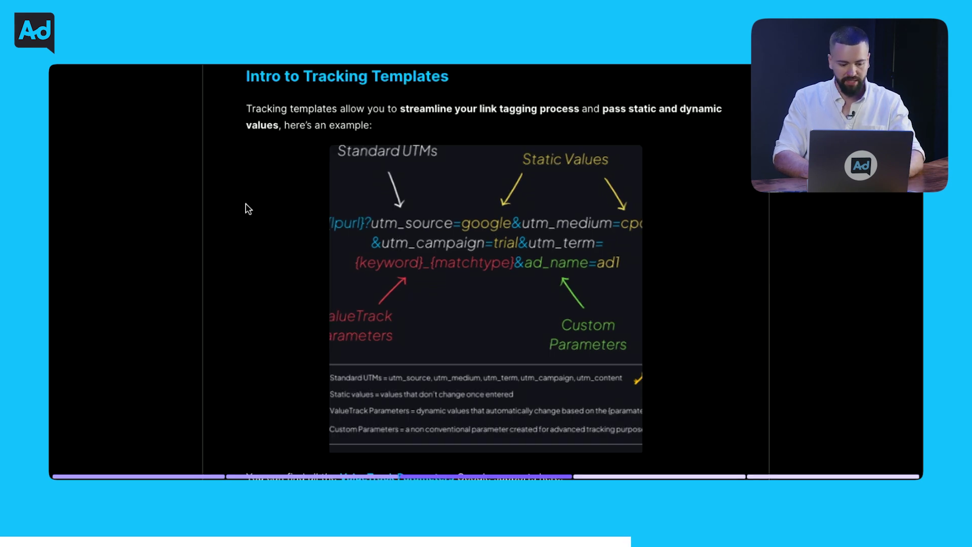
scroll(245, 206, "down", 1)
scroll(246, 205, "down", 8)
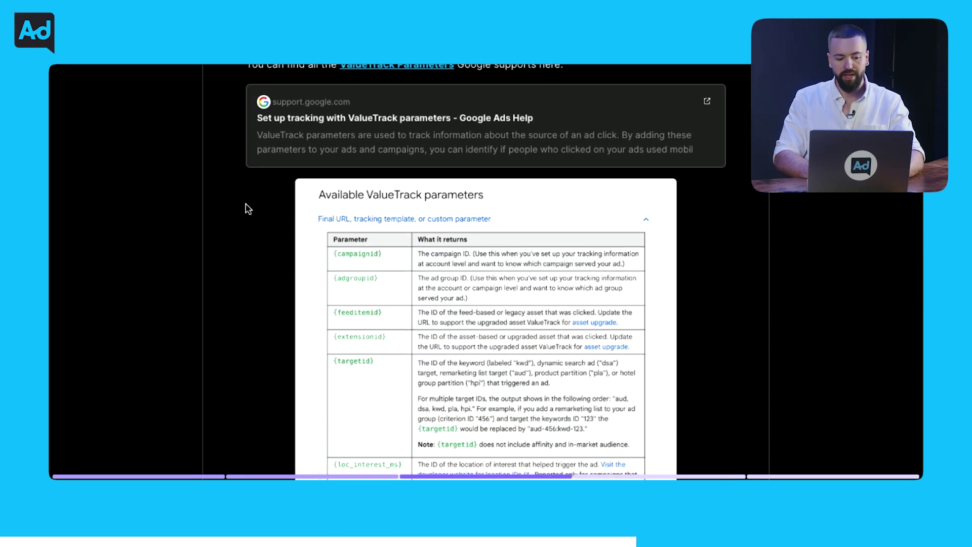
scroll(245, 204, "up", 1)
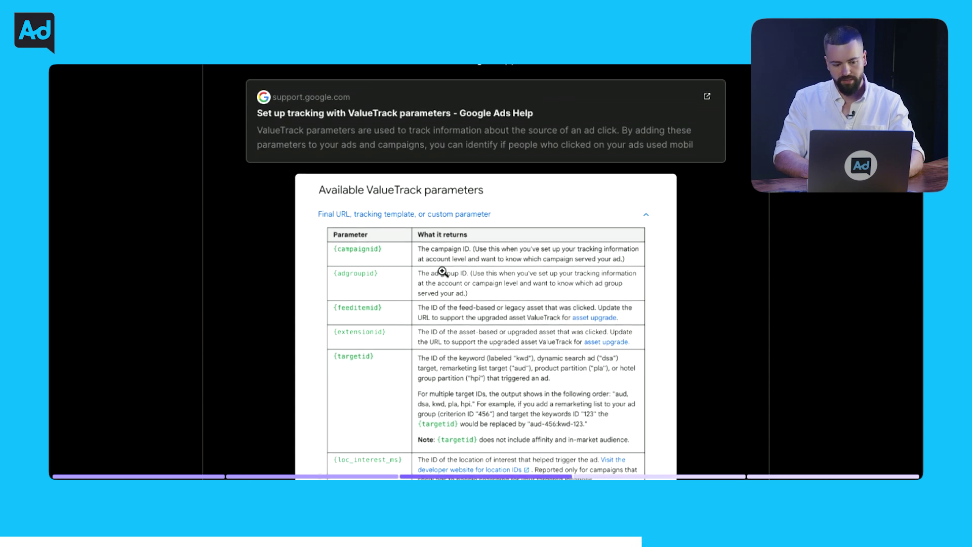
scroll(498, 247, "down", 1)
scroll(499, 205, "up", 3)
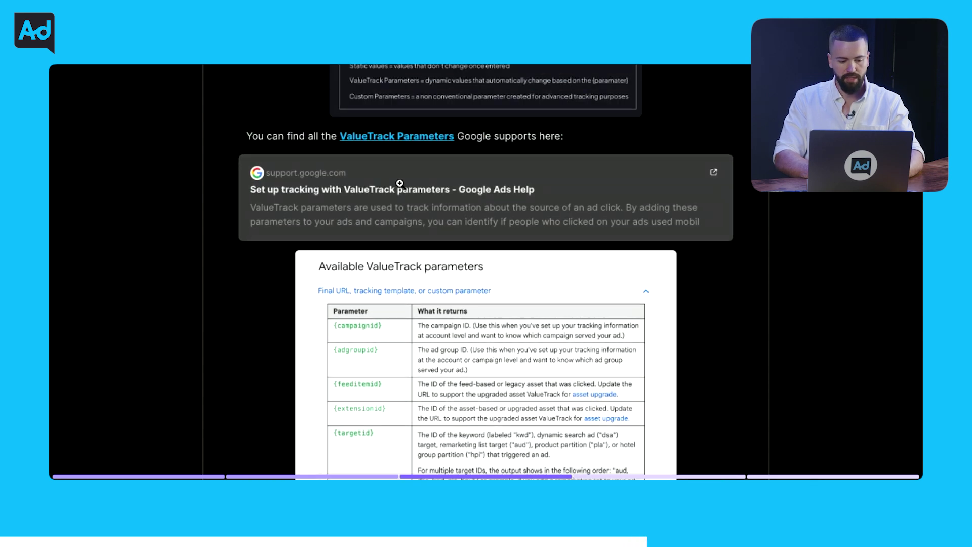
Step: Select the full template code in the green box under 'How to Install a Tracking Template'
scroll(399, 187, "down", 5)
scroll(398, 187, "down", 1)
scroll(397, 187, "up", 2)
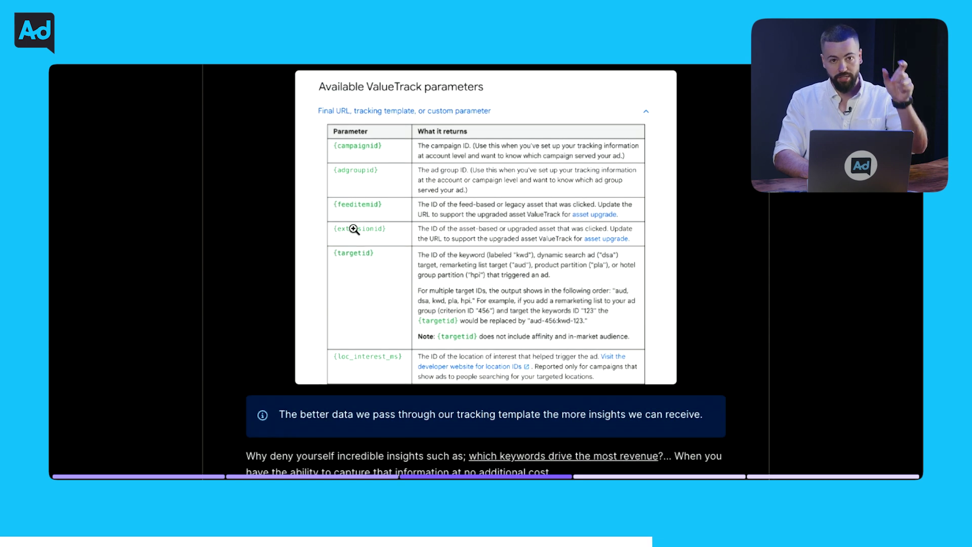
scroll(356, 263, "down", 3)
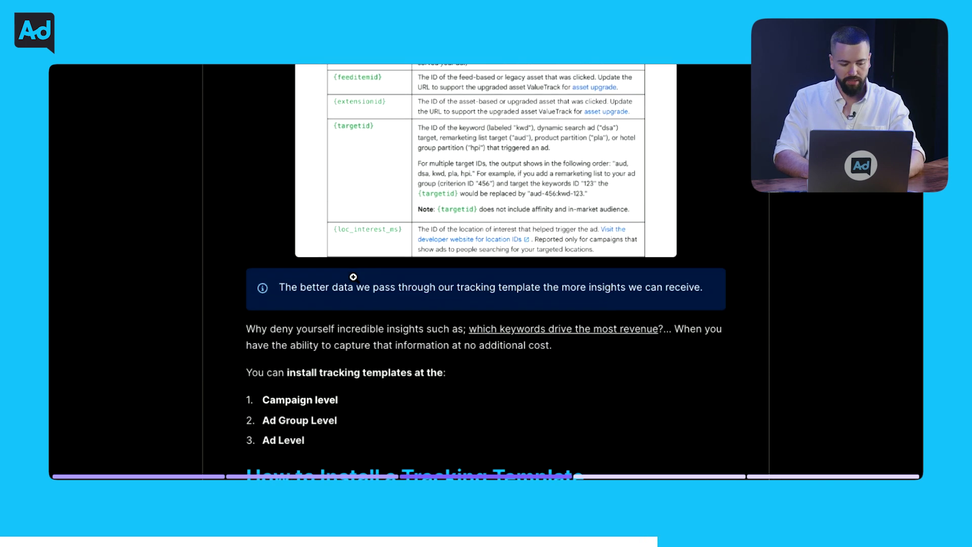
scroll(359, 201, "down", 8)
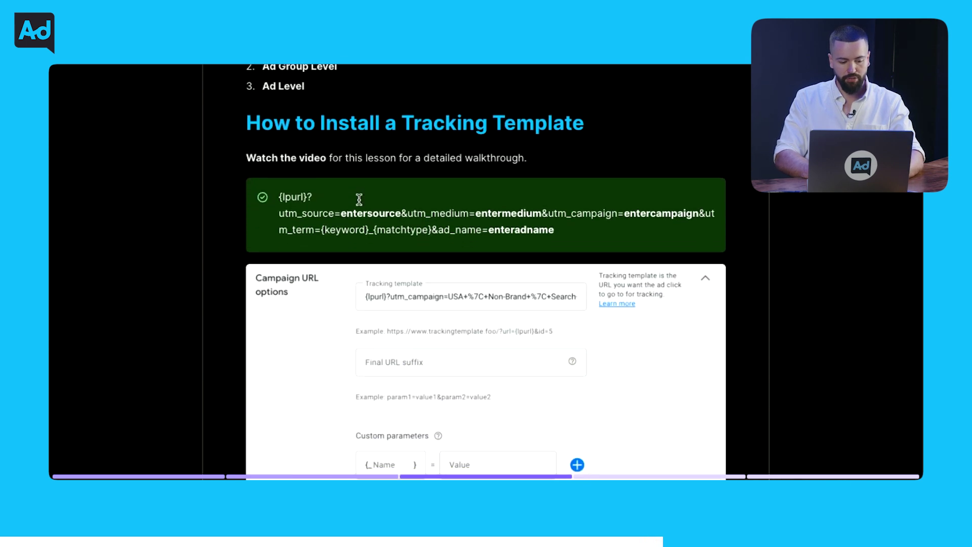
left_click_drag(279, 144, 559, 181)
scroll(363, 161, "down", 1)
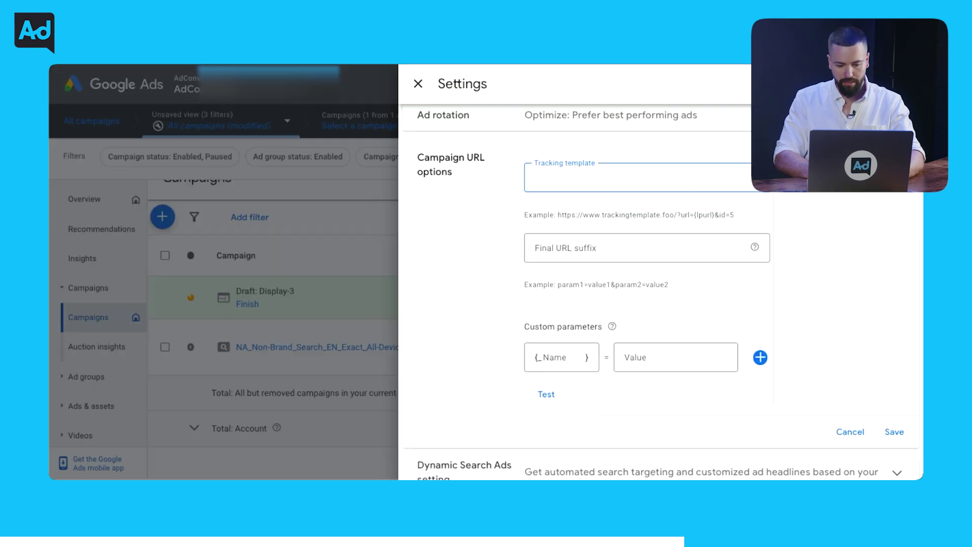
Step: Paste the UTM template into Tracking template and replace entersource with google
key("ctrl+v")
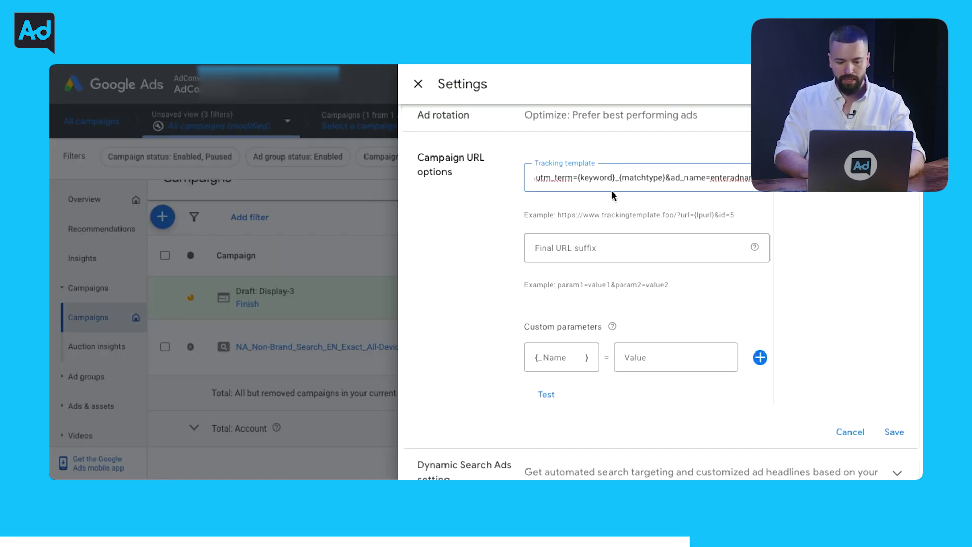
key("Home")
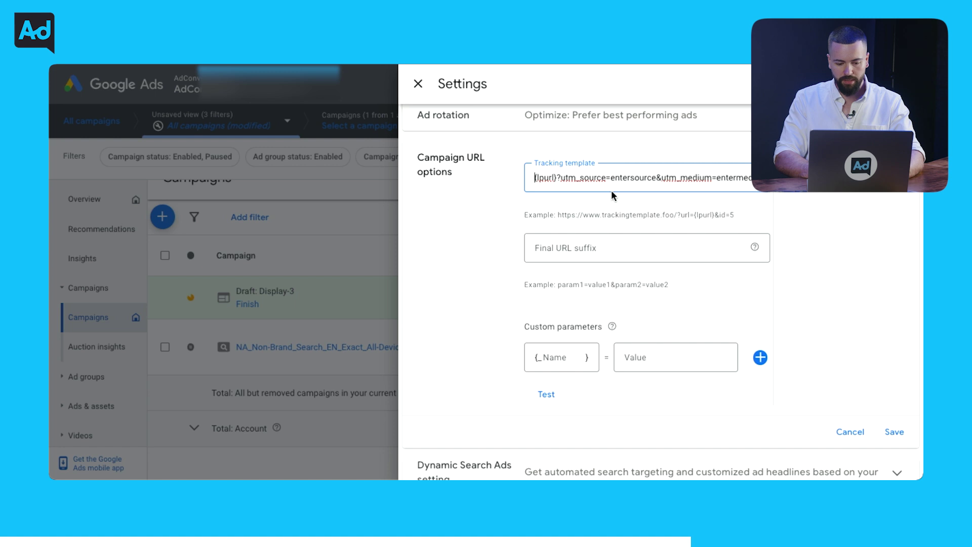
left_click(656, 178)
key("BackSpace")
key("BackSpace")
key("BackSpace")
key("BackSpace")
key("BackSpace")
key("BackSpace")
key("BackSpace")
key("BackSpace")
key("BackSpace")
key("BackSpace")
key("BackSpace")
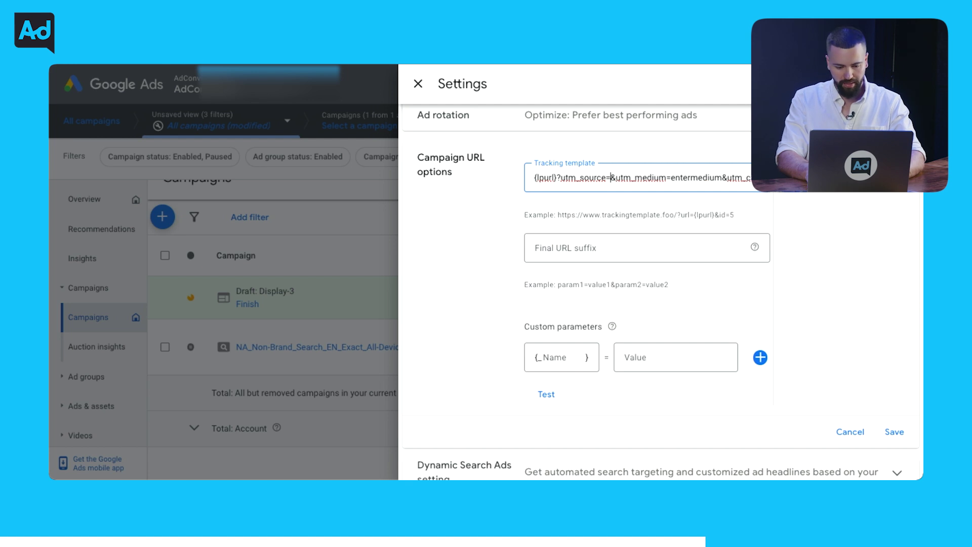
type("google")
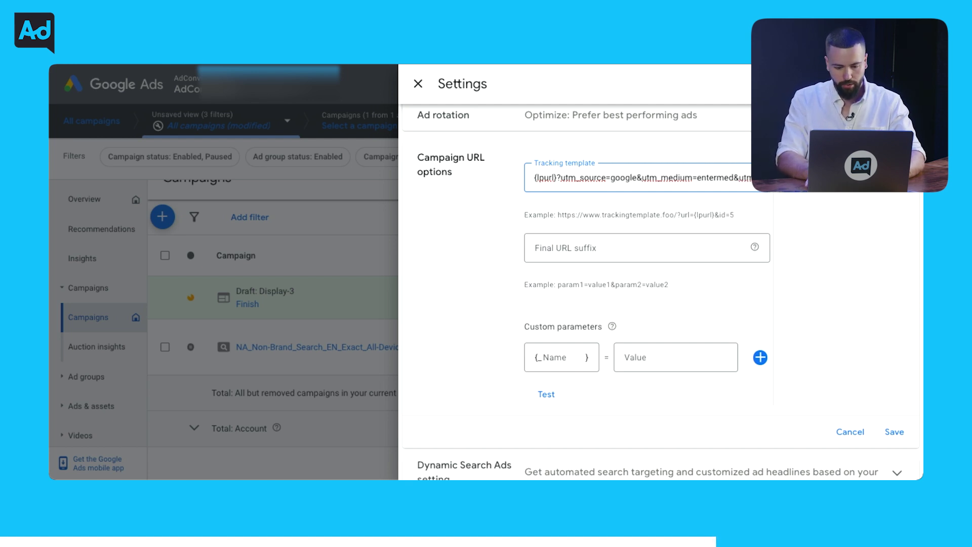
Step: Set utm_medium to cpc and delete the entercampaign placeholder
key("BackSpace")
key("BackSpace")
key("BackSpace")
key("BackSpace")
key("BackSpace")
key("BackSpace")
key("BackSpace")
key("BackSpace")
type("cpo")
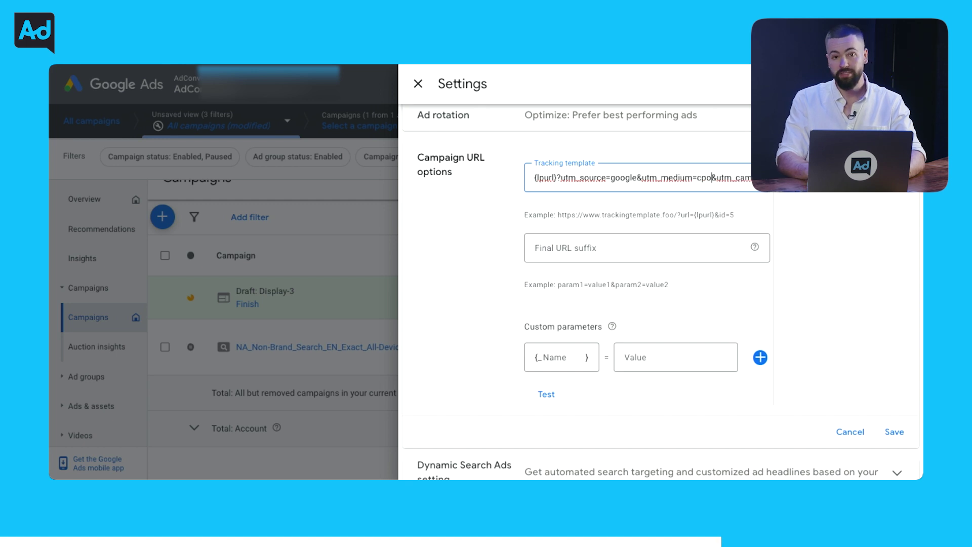
key("BackSpace")
type("c")
key("Right")
key("Right")
key("Right")
key("Right")
key("Right")
key("Right")
key("Right")
key("Right")
key("Right")
key("Right")
key("Right")
key("Right")
key("Right")
key("Right")
key("Right")
key("Right")
key("Right")
key("Right")
key("Right")
key("Right")
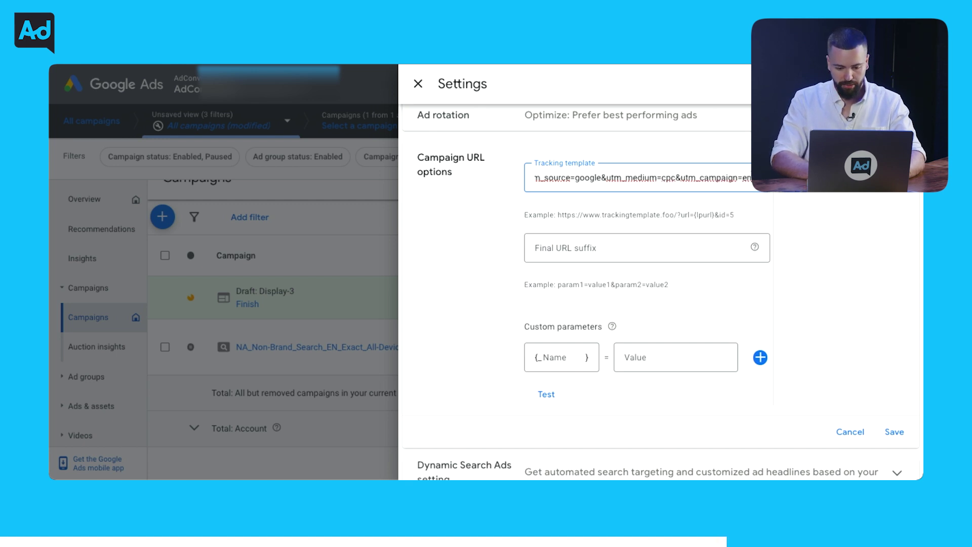
key("BackSpace")
key("BackSpace")
key("BackSpace")
key("BackSpace")
key("BackSpace")
key("BackSpace")
key("BackSpace")
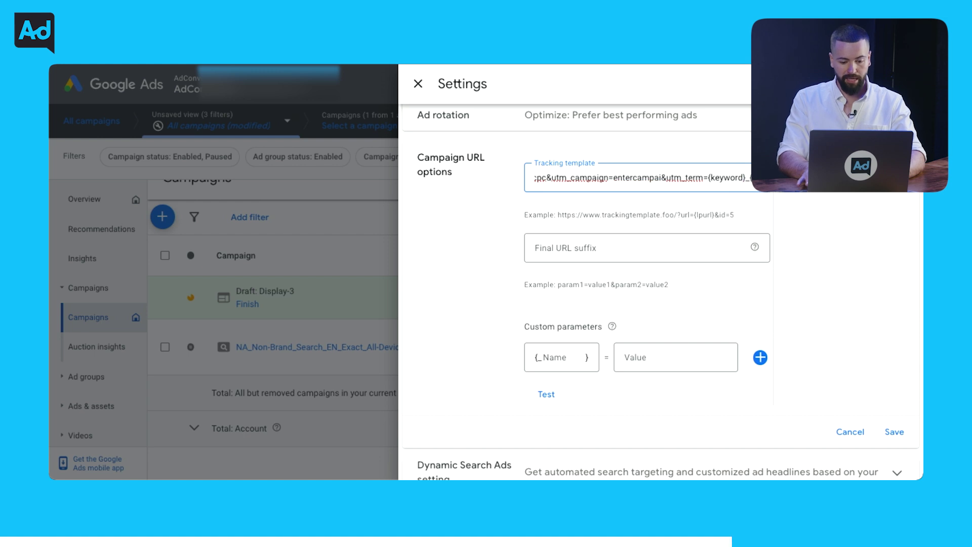
key("BackSpace")
key("BackSpace")
key("BackSpace")
key("BackSpace")
key("BackSpace")
key("BackSpace")
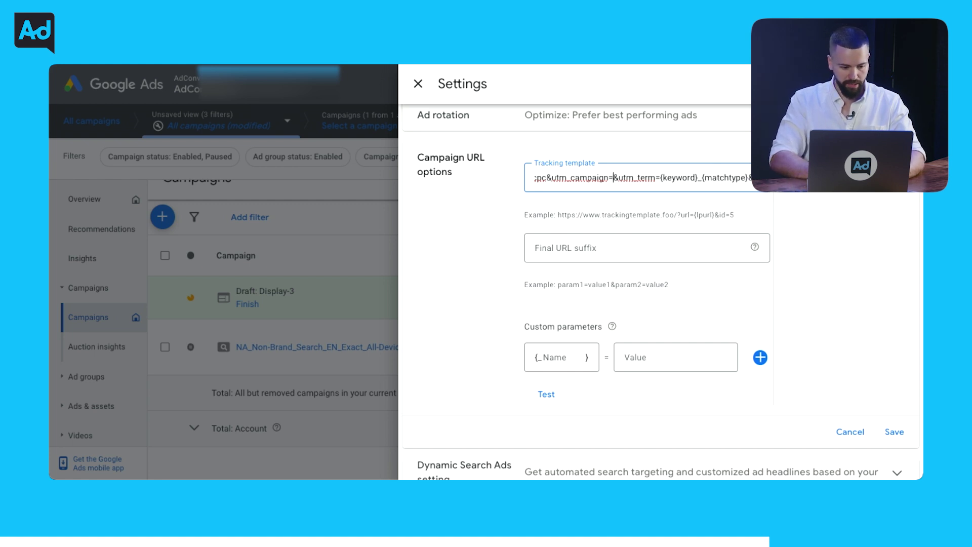
Step: Enter NA|NoN-Brand after utm_campaign= and replace enteradname with rsa after ad_name=
type("N")
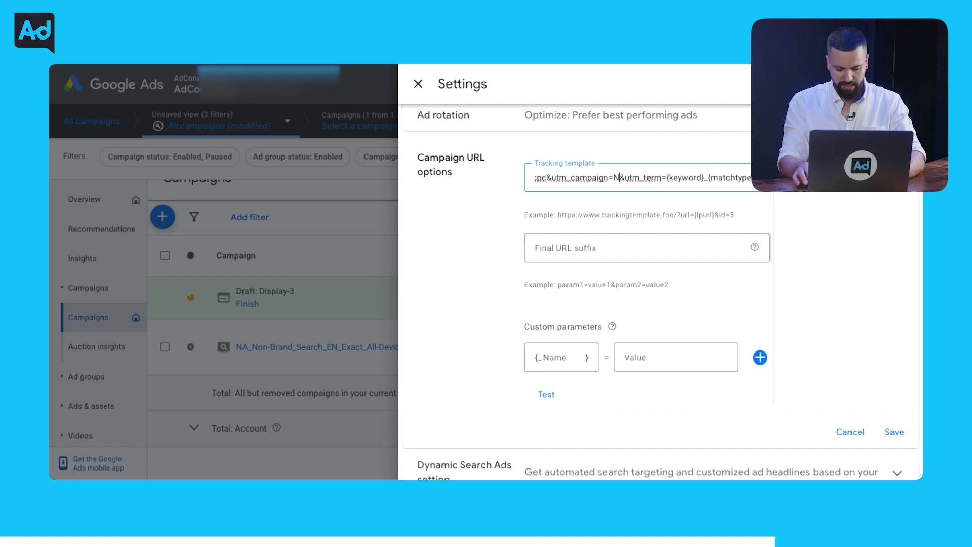
type("A")
type("|NoN")
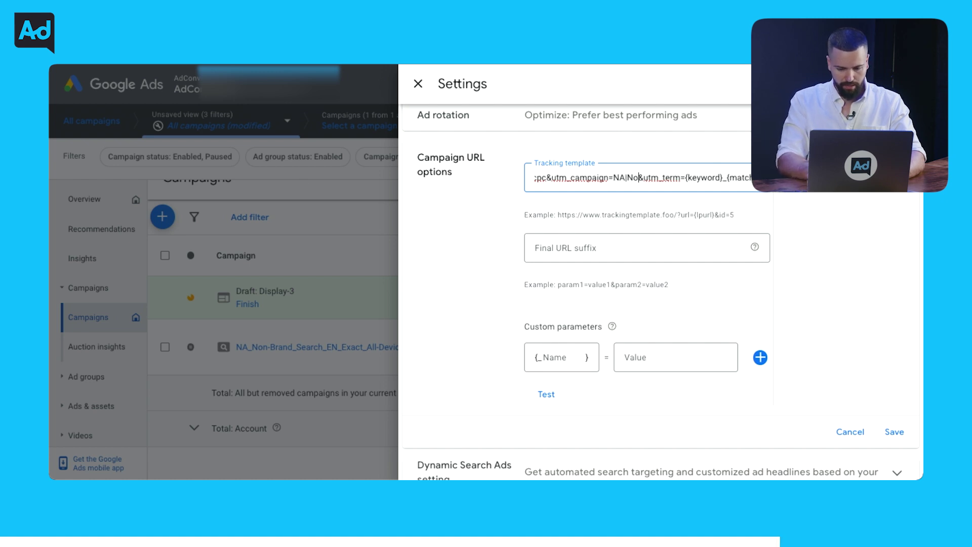
type("-Brand")
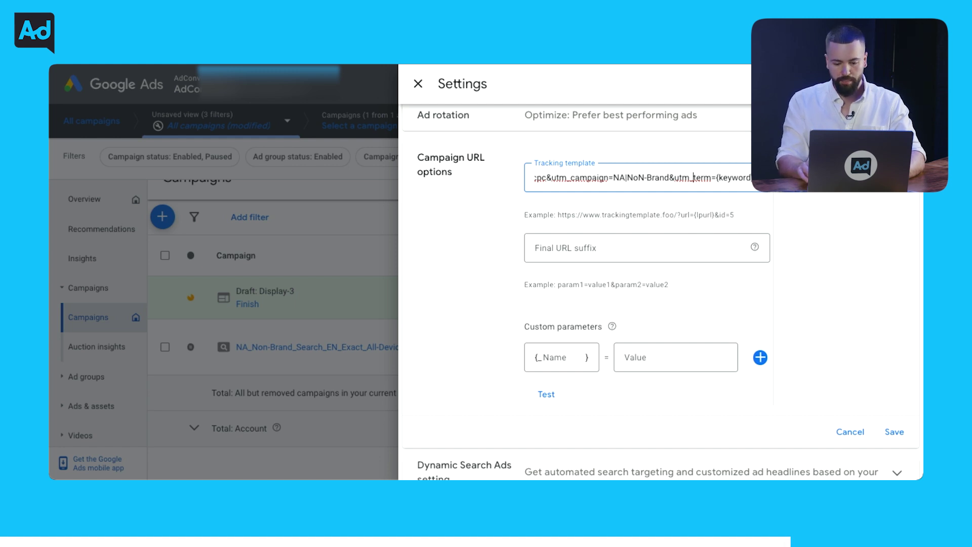
left_click(653, 177)
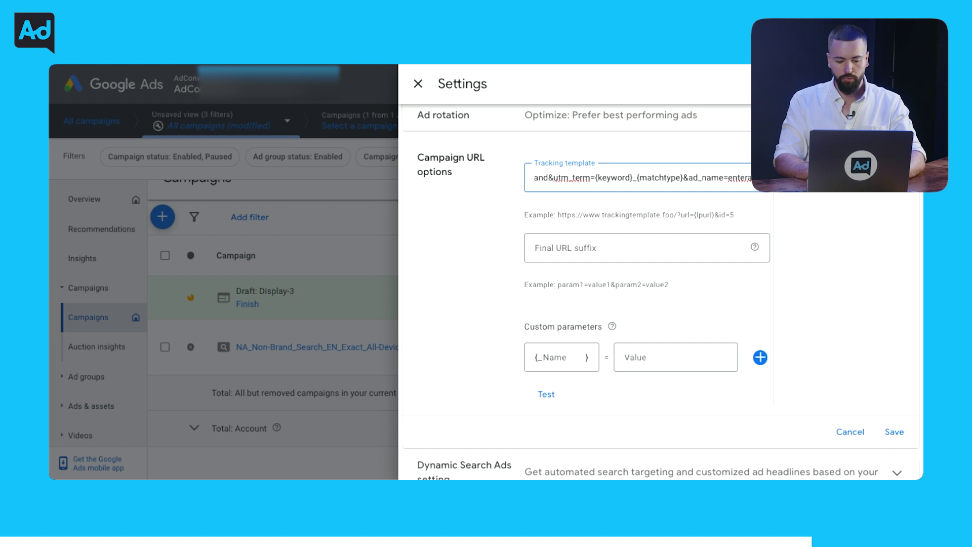
double_click(690, 173)
left_click(722, 172)
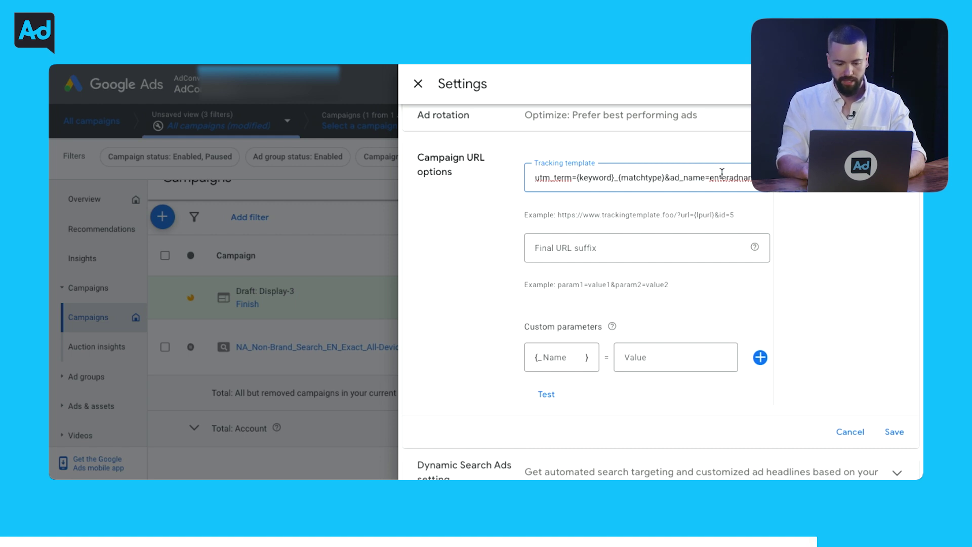
key("shift+End")
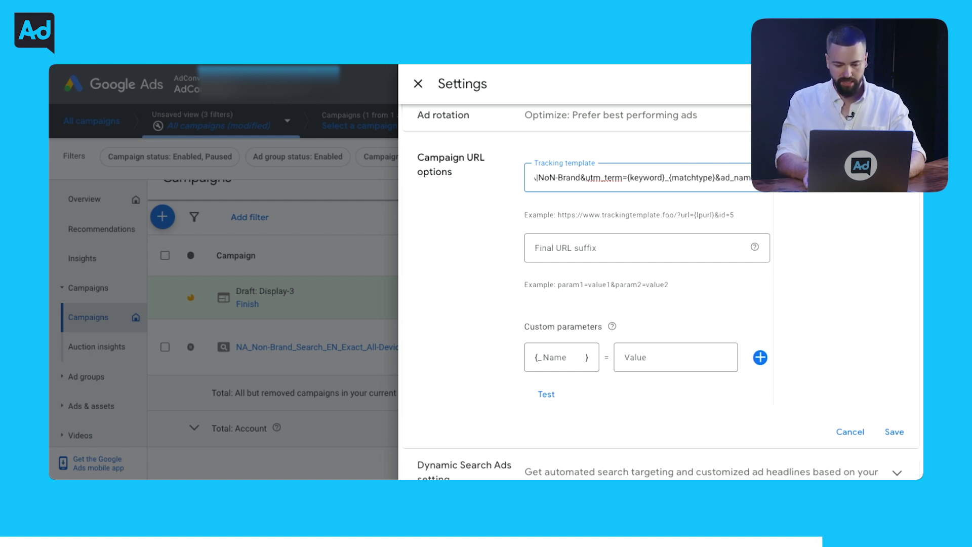
type("rsa")
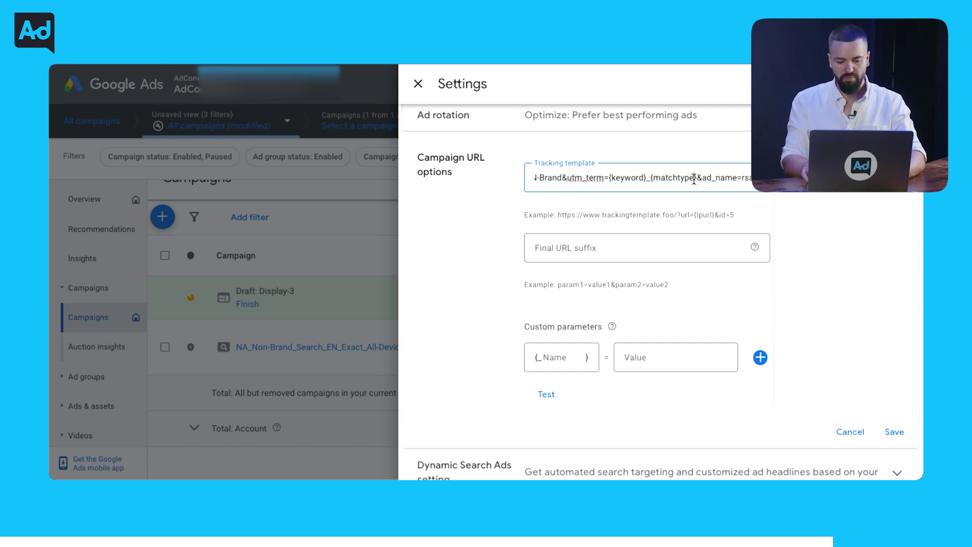
left_click_drag(702, 177, 765, 177)
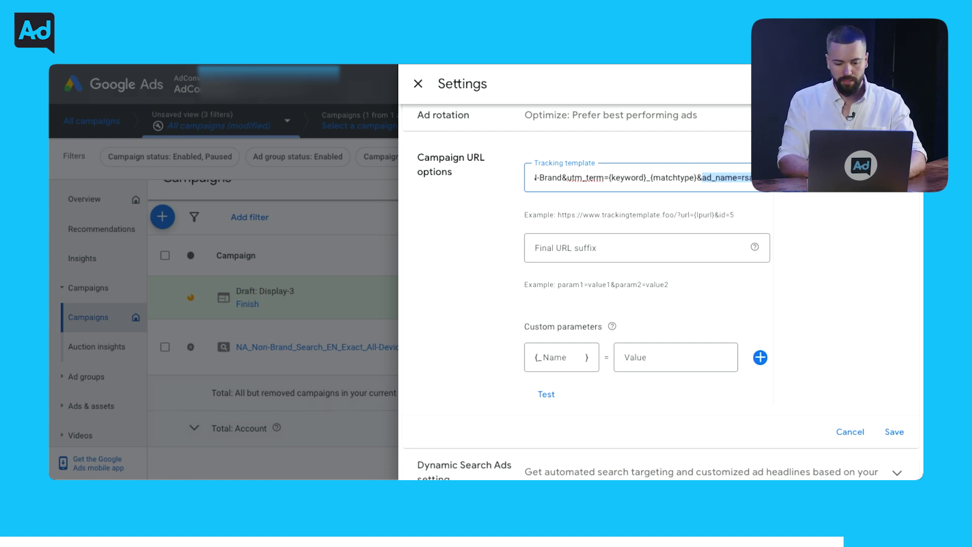
left_click(651, 177)
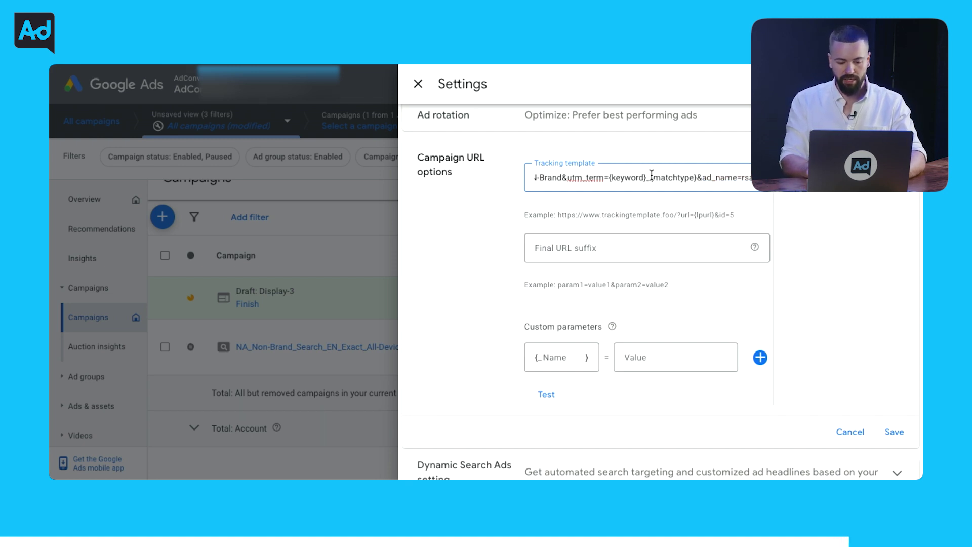
key("Home")
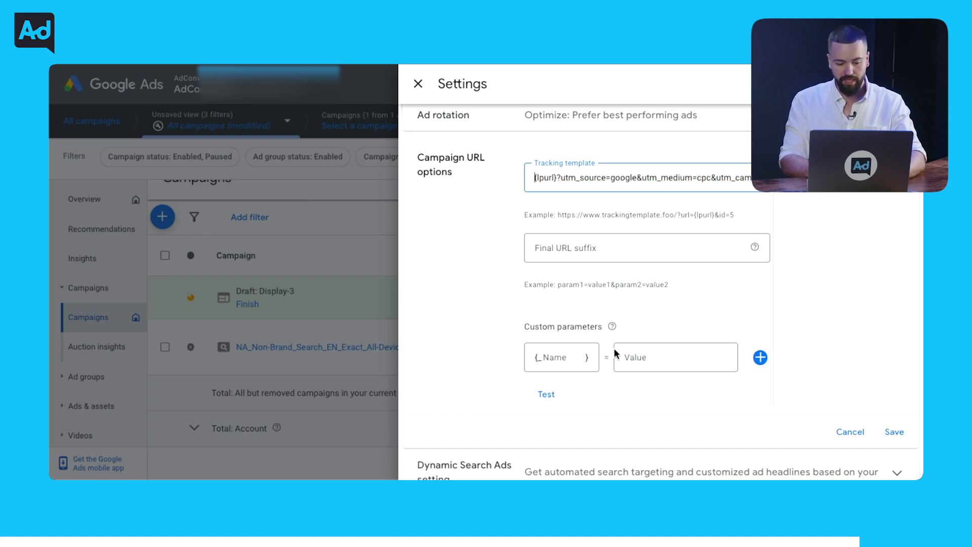
Step: Check the template's end, then add a custom parameter named adname with its Value left blank
left_click_drag(526, 327, 603, 325)
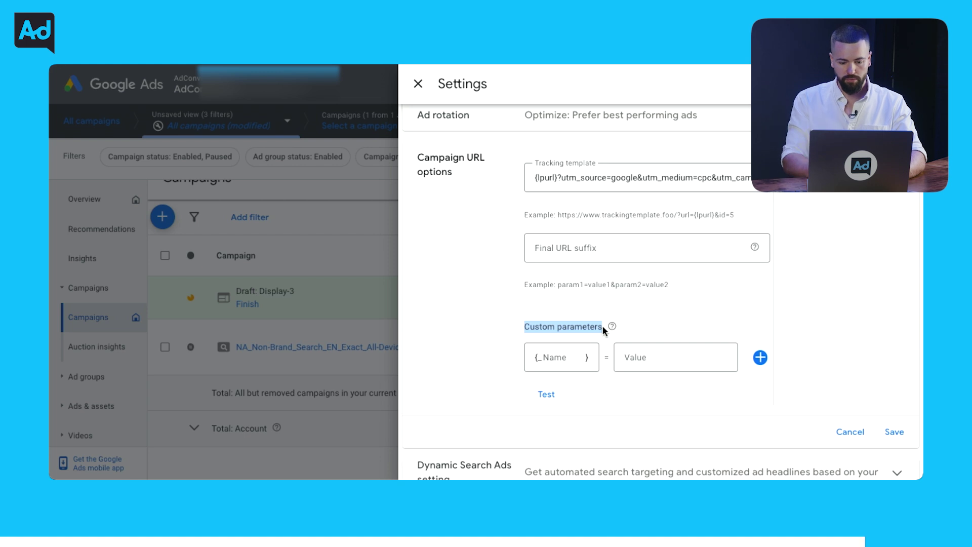
left_click(677, 178)
key("End")
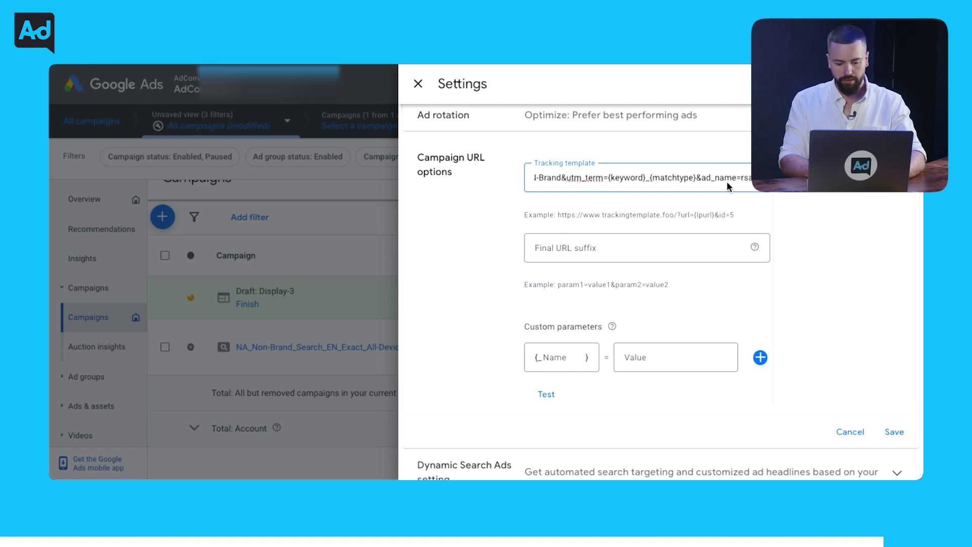
left_click(556, 364)
type("ad")
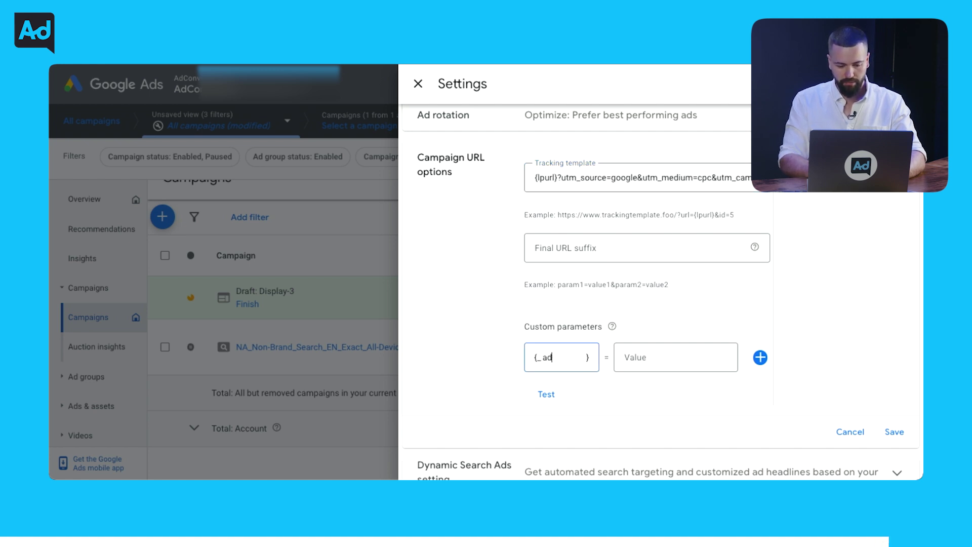
type("name")
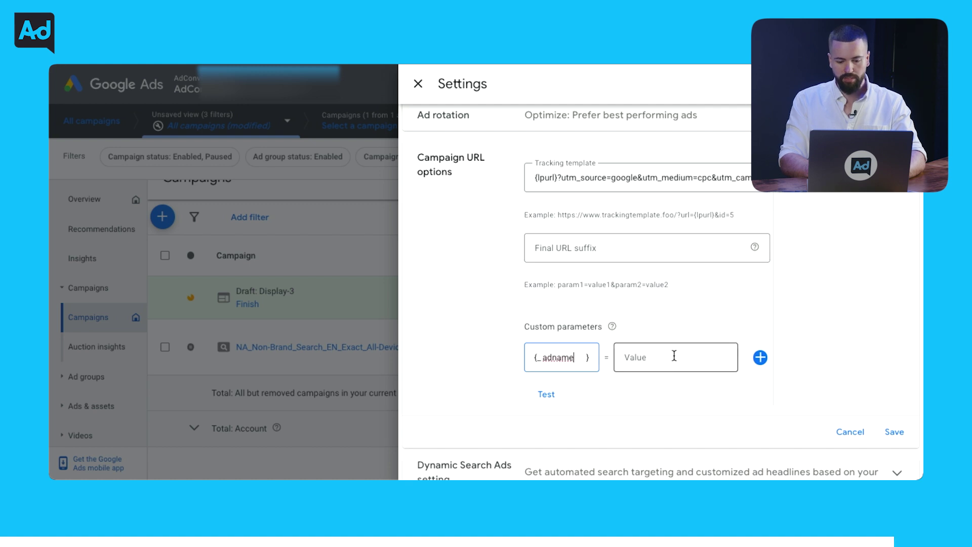
left_click(652, 364)
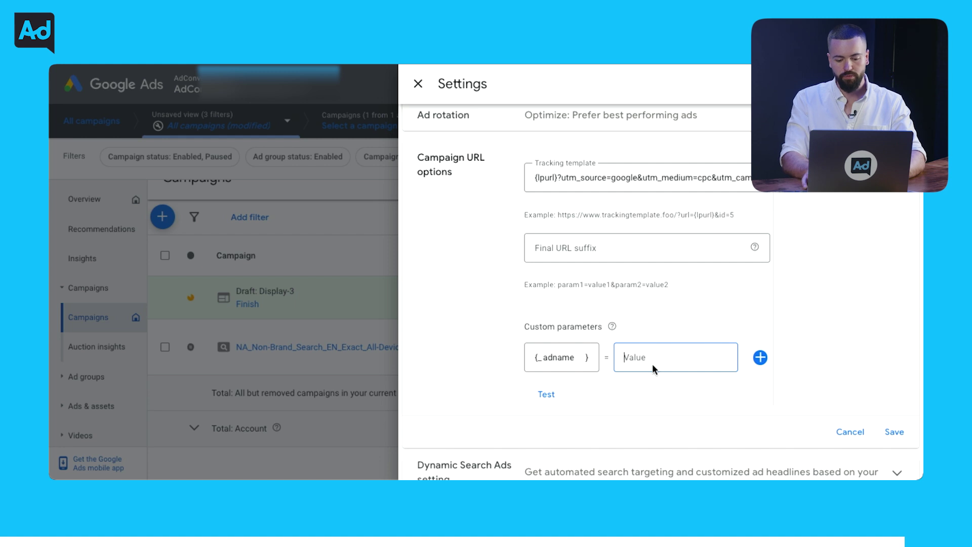
type("adname")
key("BackSpace")
key("ctrl+a")
key("BackSpace")
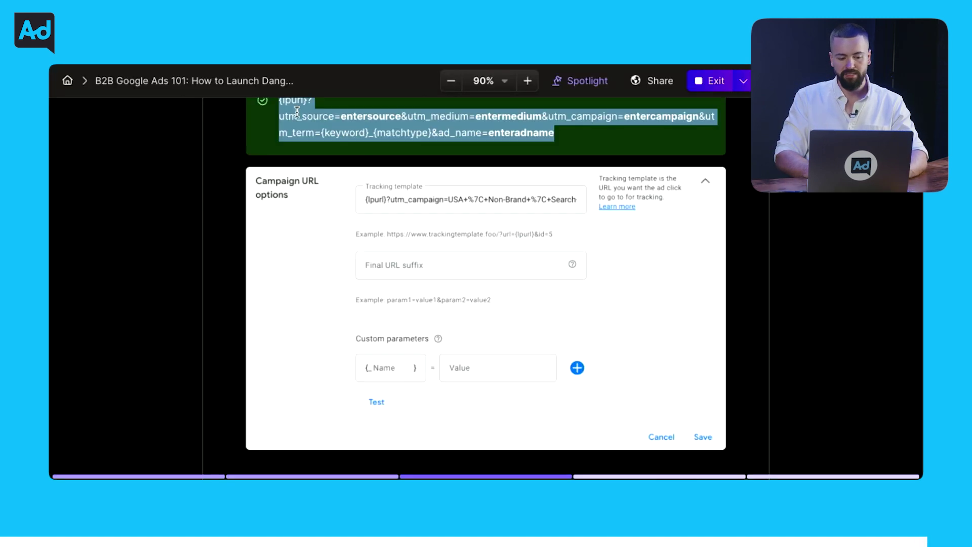
Step: Scroll the AdConversion 'How to Install a Tracking Template' lesson to its example template and URL options screenshot
scroll(353, 178, "up", 1)
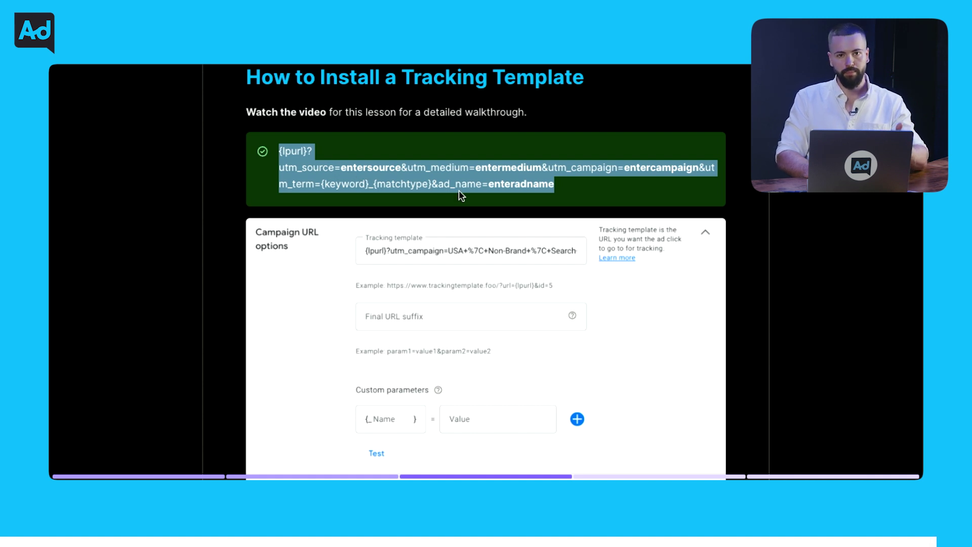
scroll(459, 190, "down", 2)
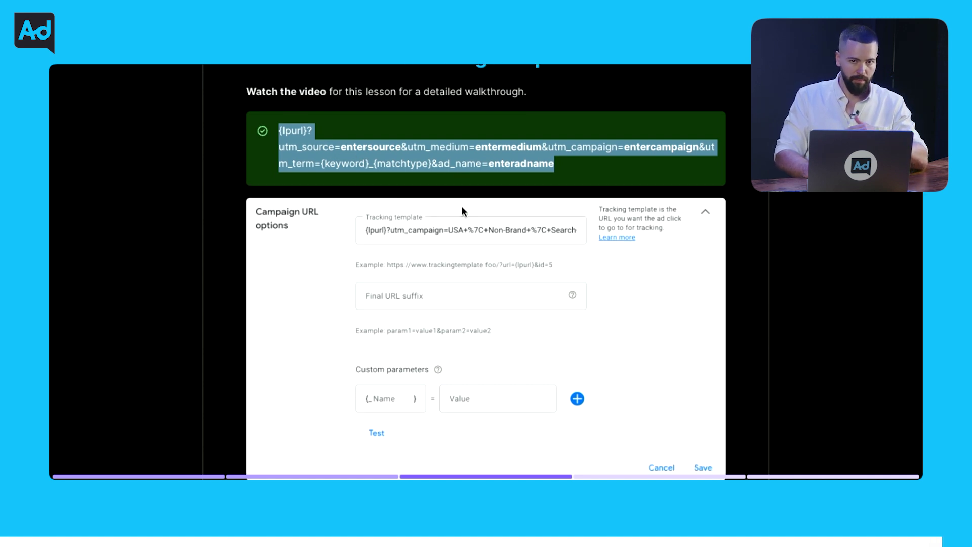
scroll(463, 208, "up", 1)
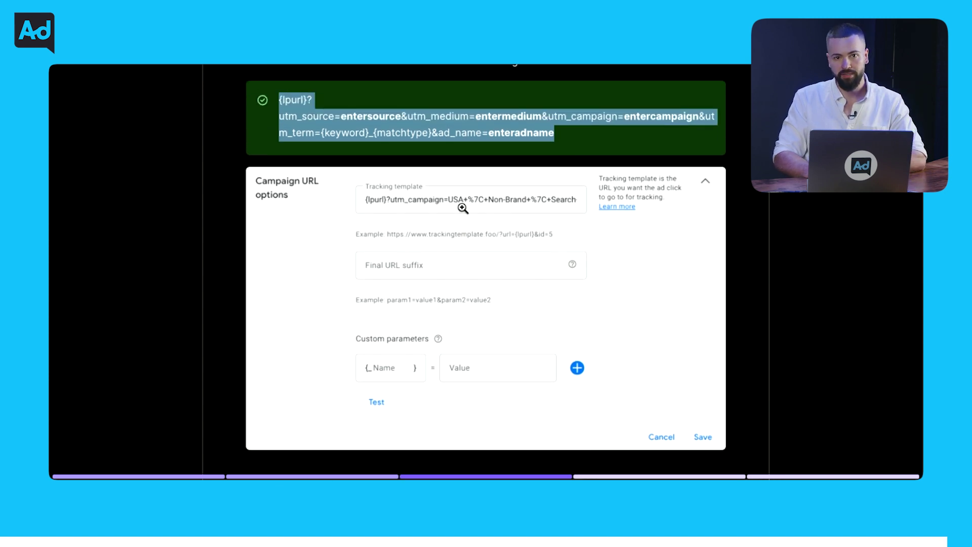